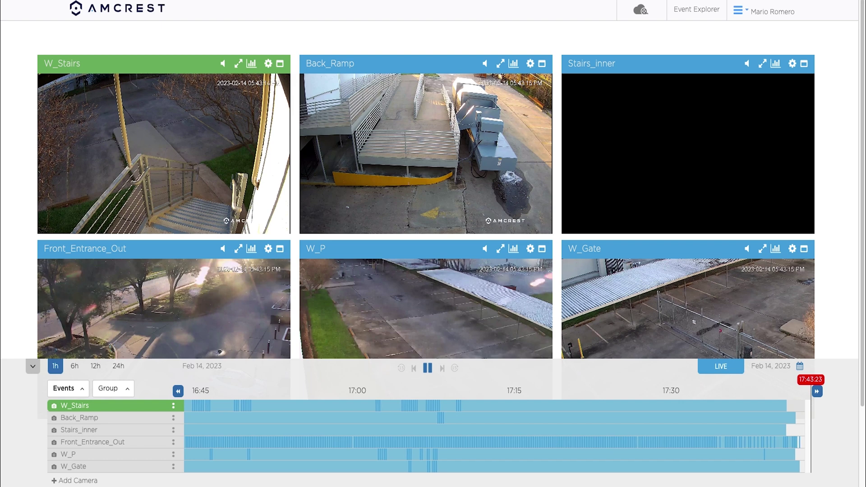
# Switch from the live camera grid to the Event Explorer's list of event cards.
pyautogui.click(695, 13)
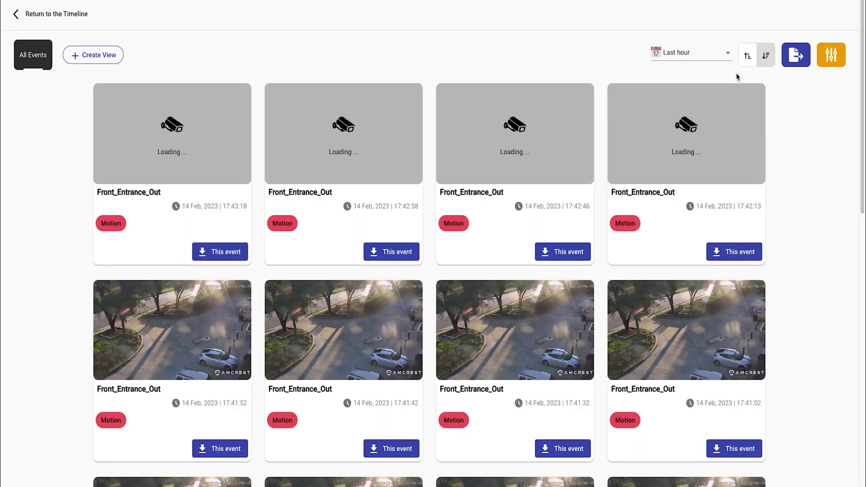
# Change the event date range to Yesterday (13 Feb) and open the 23:57:20 Front_Entrance_Out event.
pyautogui.click(719, 55)
pyautogui.click(673, 93)
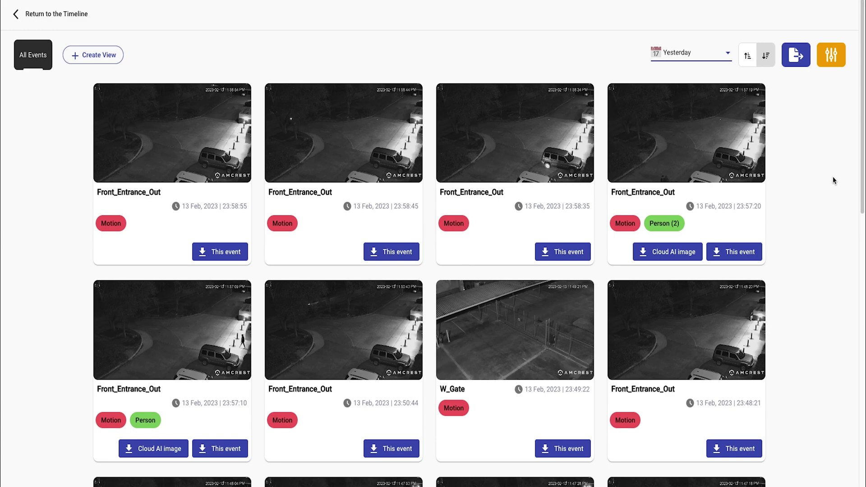
pyautogui.scroll(-5, 833, 177)
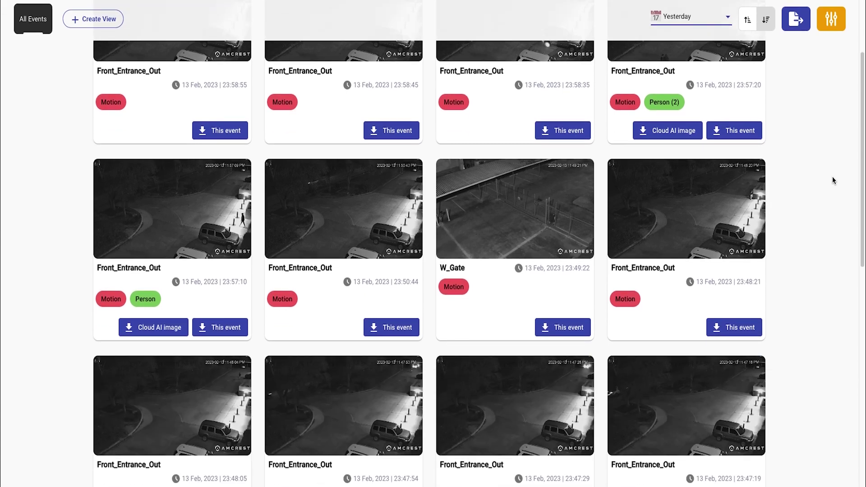
pyautogui.scroll(-7, 833, 178)
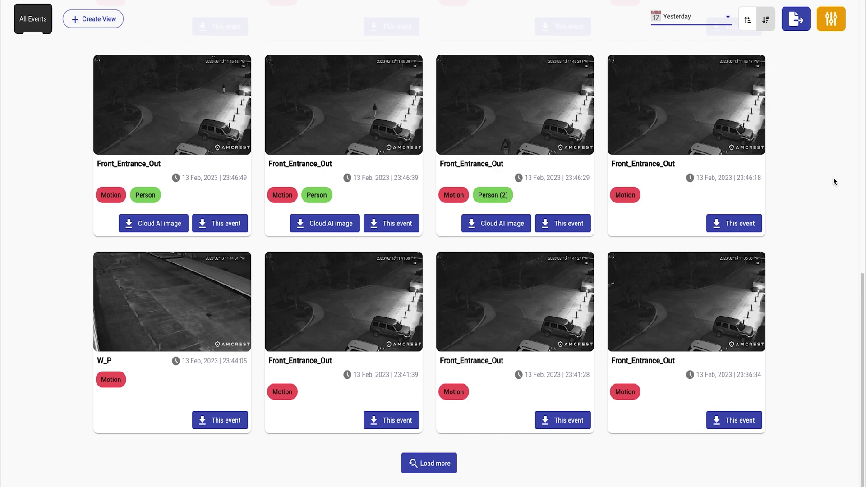
pyautogui.scroll(12, 833, 181)
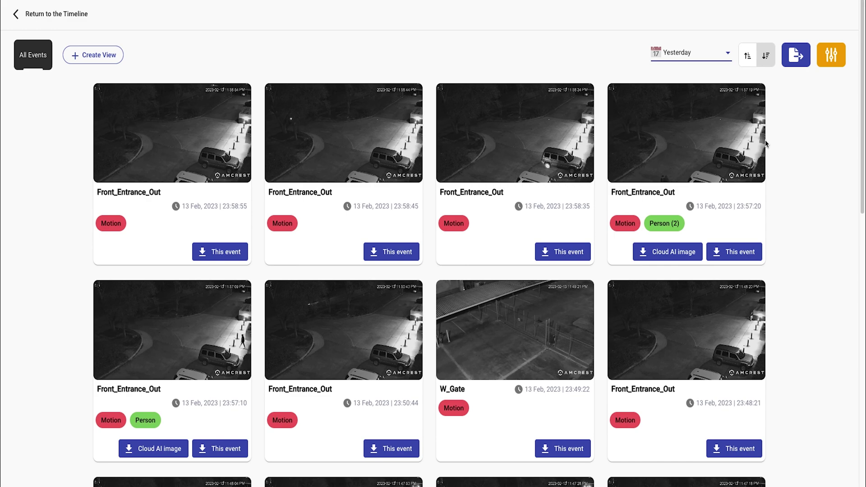
pyautogui.click(747, 139)
# Play the 23:57:20 clip at speeds up to 16x and back to 1x, then download its Cloud AI image.
pyautogui.click(409, 230)
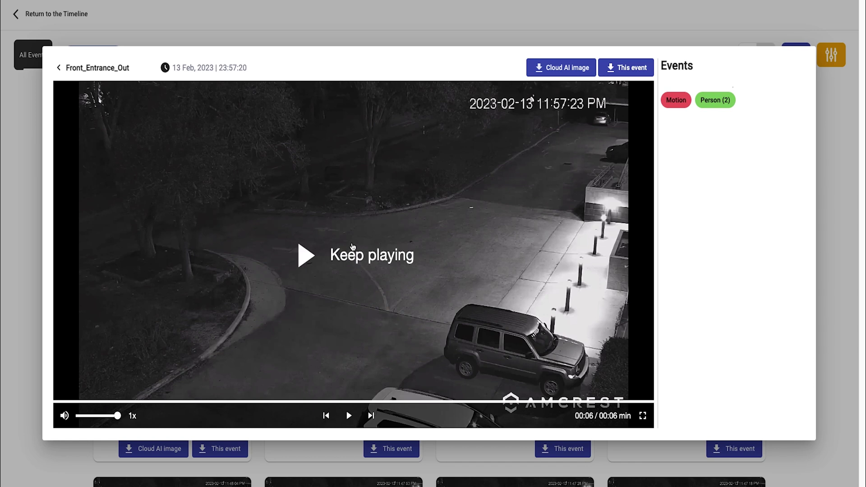
pyautogui.click(352, 252)
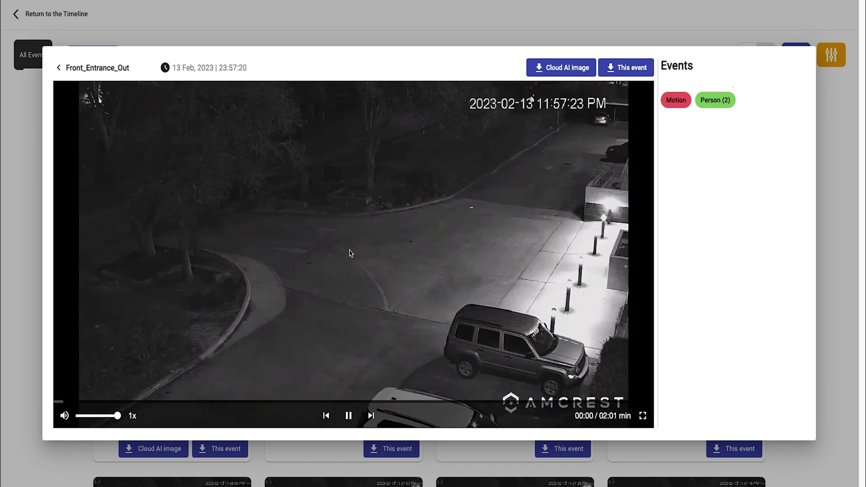
pyautogui.click(133, 416)
pyautogui.click(134, 417)
pyautogui.click(134, 419)
pyautogui.click(136, 421)
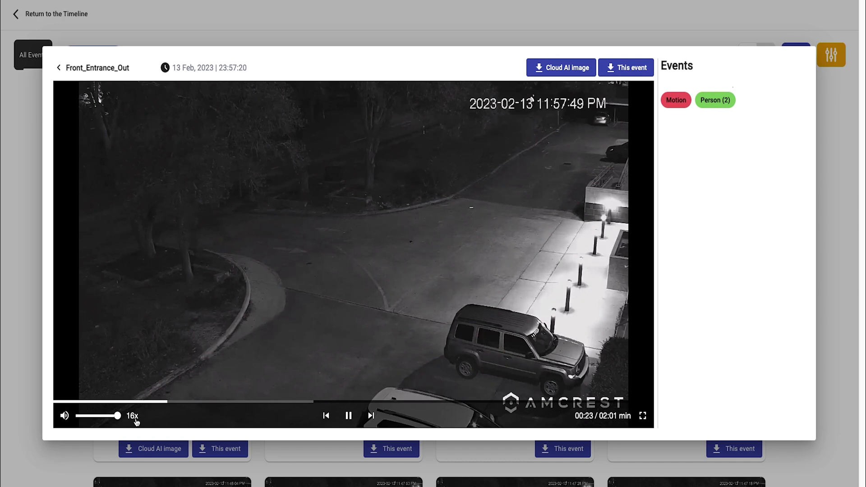
pyautogui.click(135, 419)
pyautogui.click(136, 419)
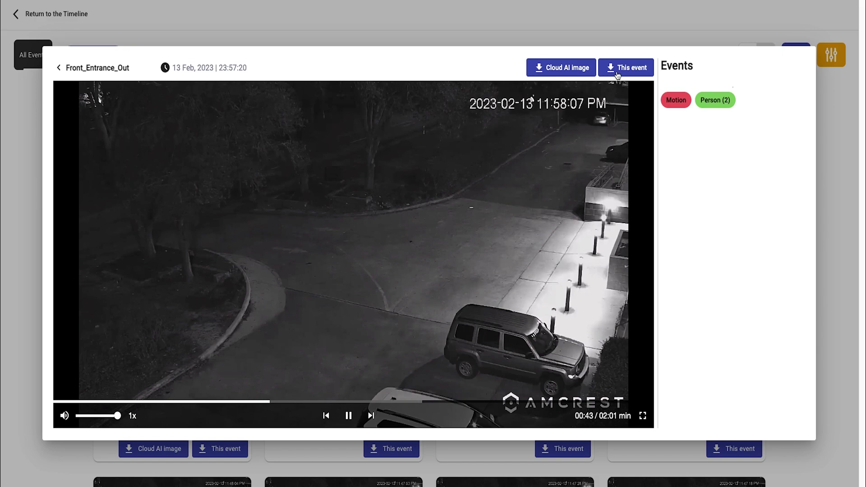
pyautogui.click(579, 68)
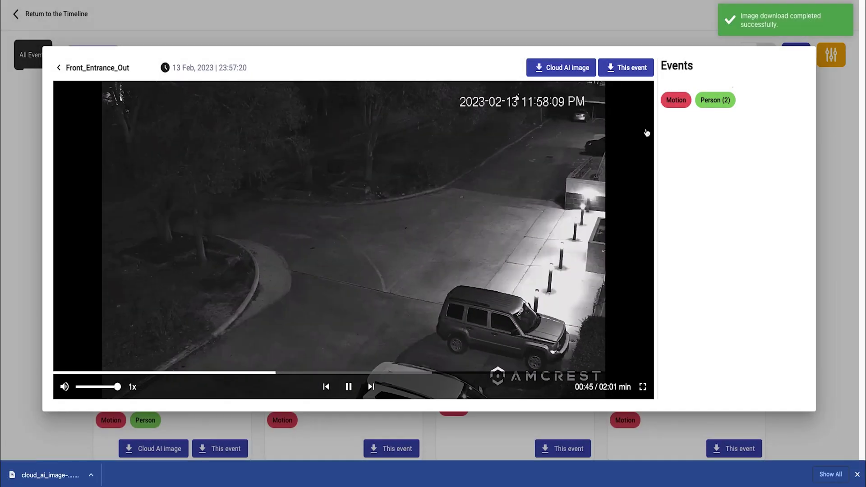
pyautogui.click(66, 70)
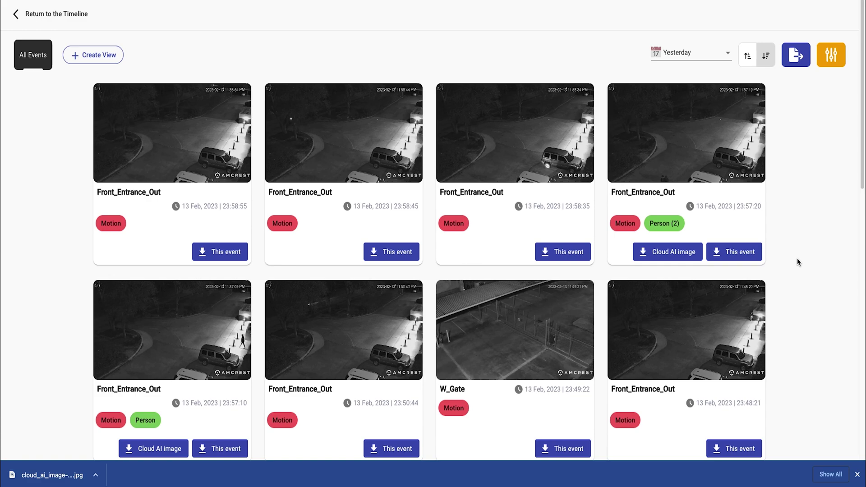
# Download the 23:57:20 event clip and load more of yesterday's events, back to 23:31:47.
pyautogui.click(741, 253)
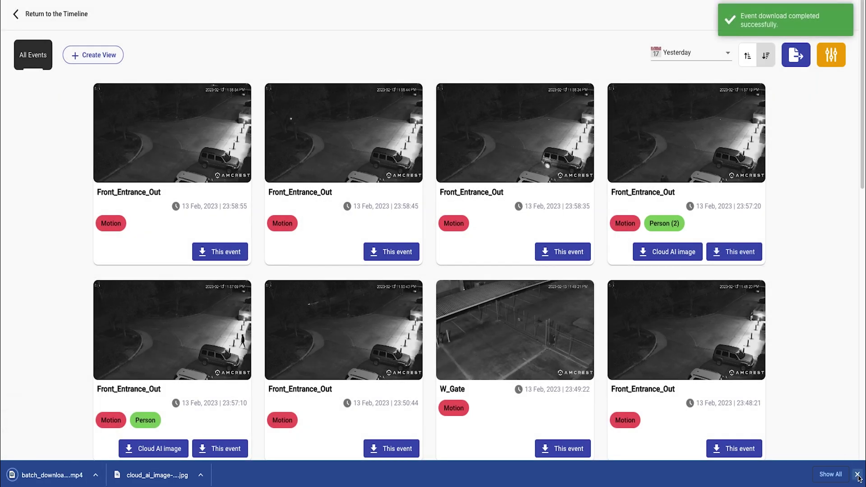
pyautogui.scroll(-12, 806, 297)
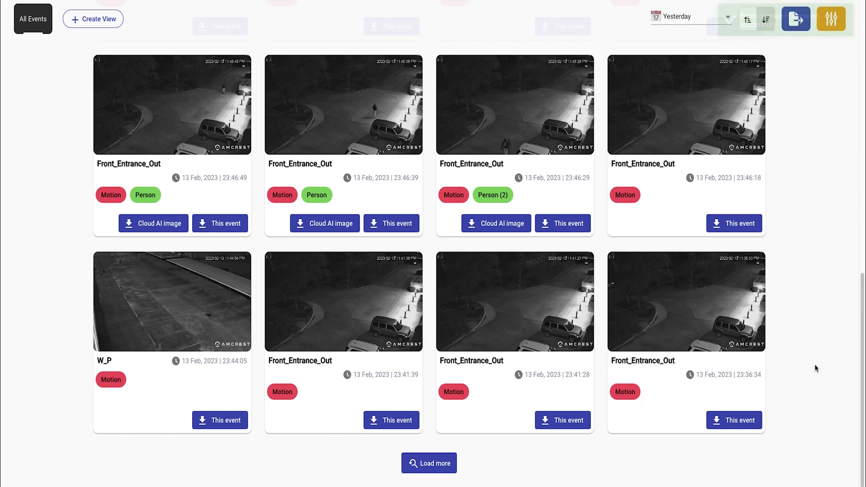
pyautogui.scroll(4, 814, 364)
pyautogui.scroll(-5, 812, 374)
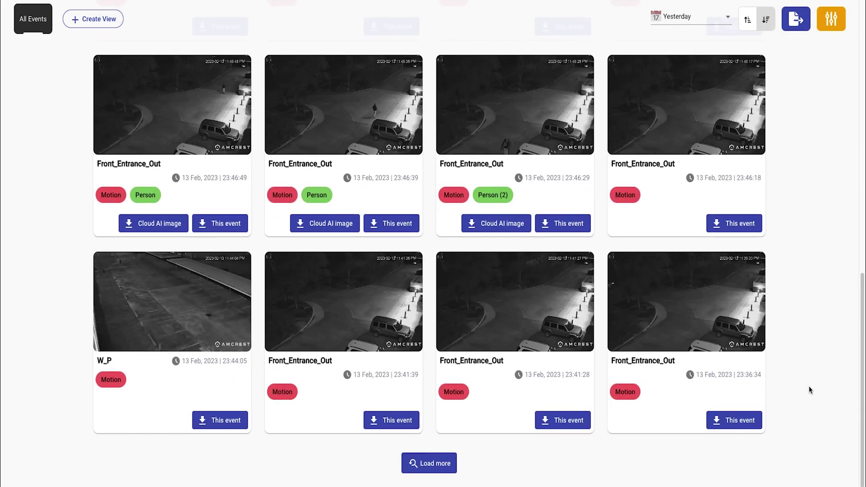
pyautogui.click(431, 456)
pyautogui.scroll(-10, 839, 318)
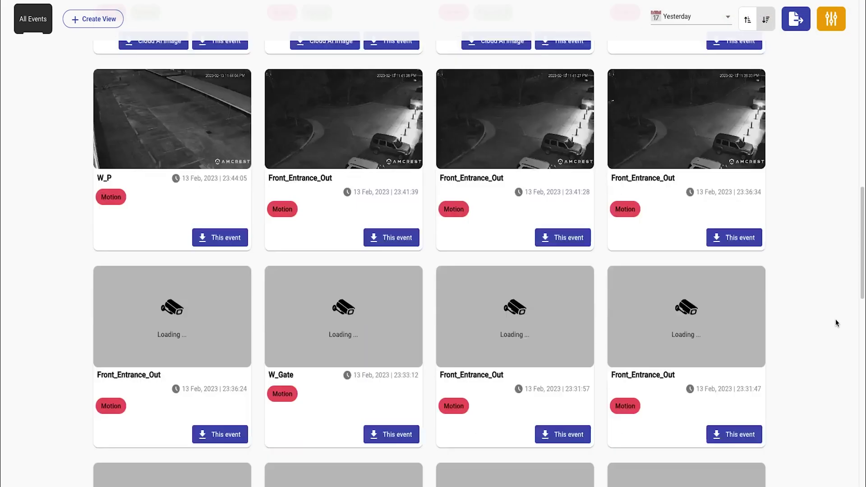
pyautogui.scroll(15, 832, 253)
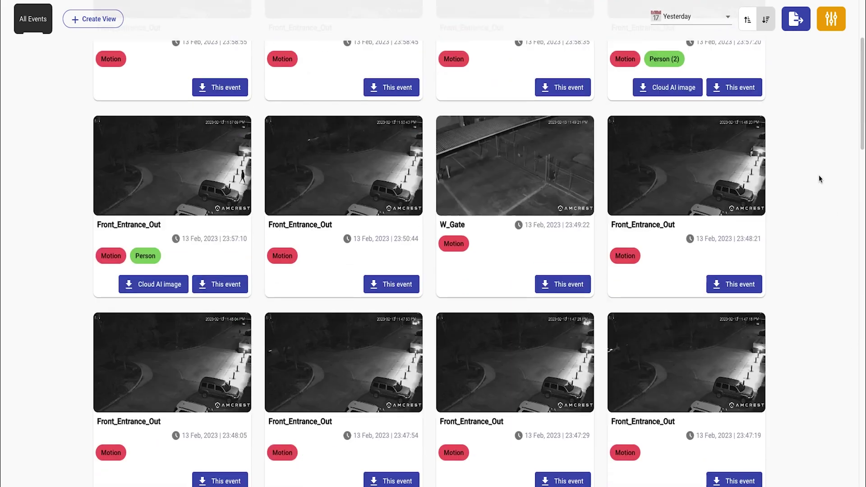
pyautogui.click(716, 19)
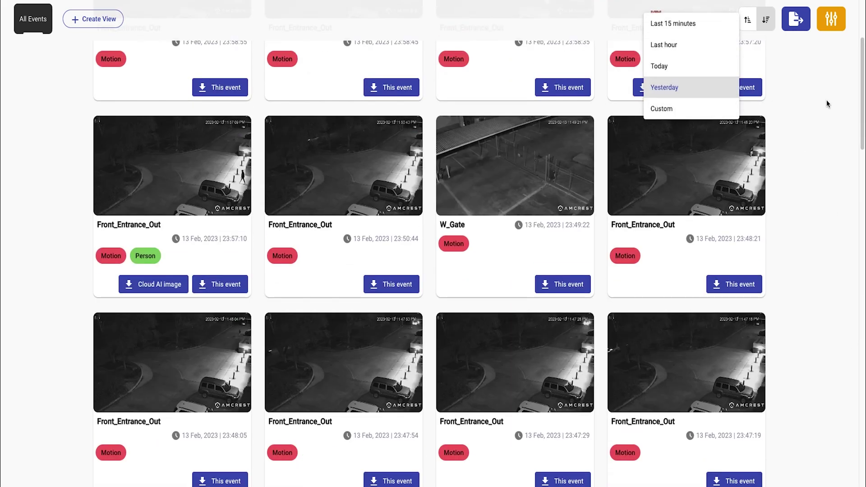
pyautogui.click(832, 19)
pyautogui.click(832, 19)
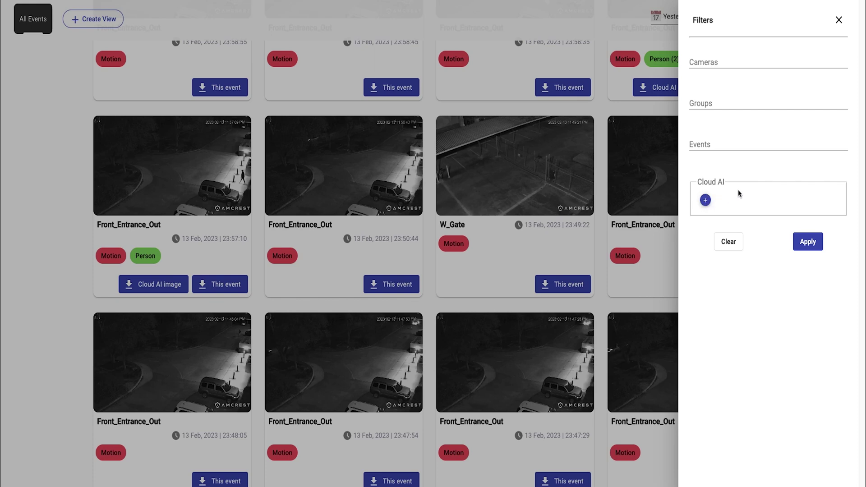
pyautogui.click(732, 241)
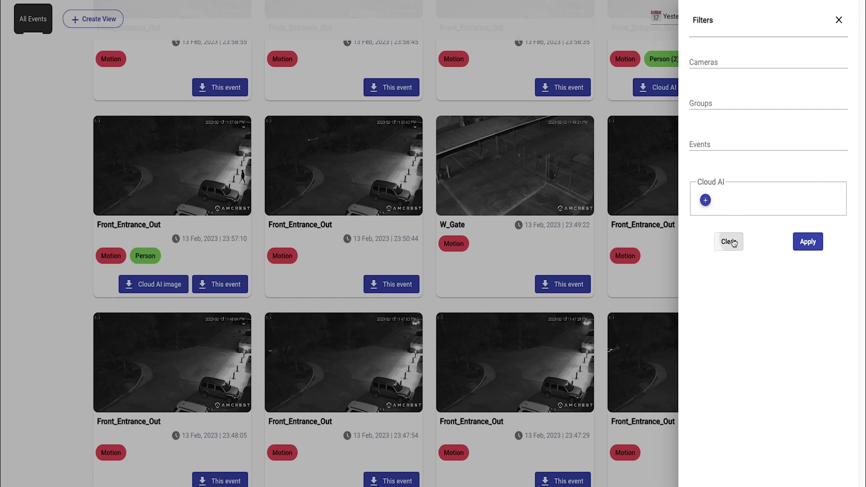
pyautogui.click(838, 21)
pyautogui.scroll(4, 813, 123)
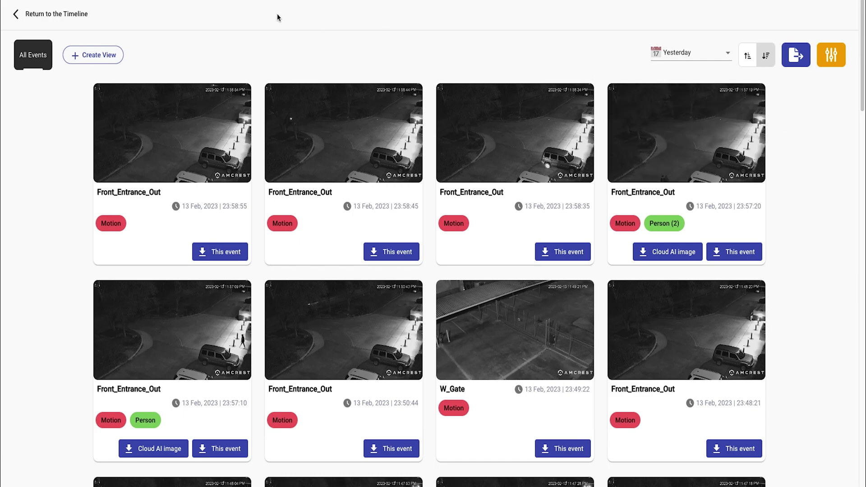
# Create 'My view' limited to Back_Ramp, Front_Entrance_Out, Stairs_inner and W_P cameras, and apply it.
pyautogui.click(84, 55)
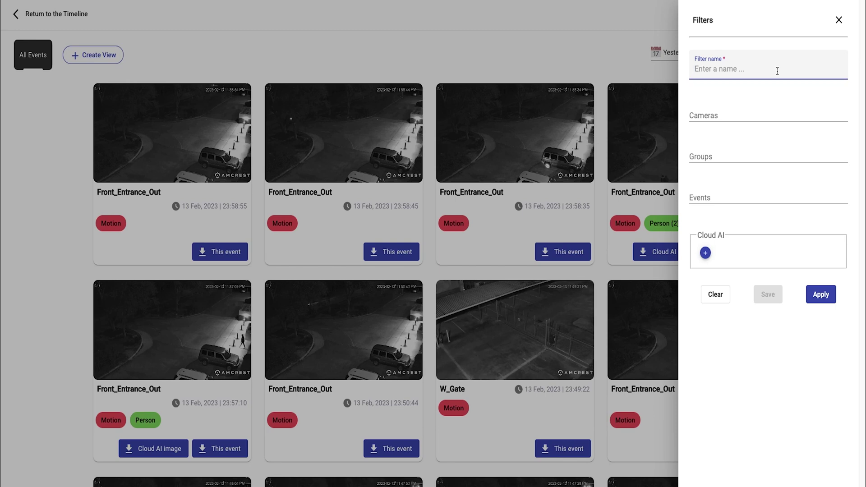
pyautogui.write('My view')
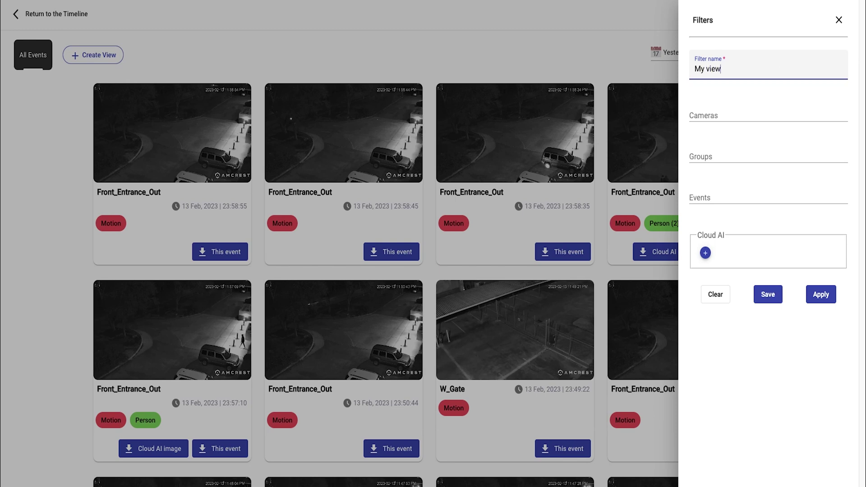
pyautogui.click(751, 113)
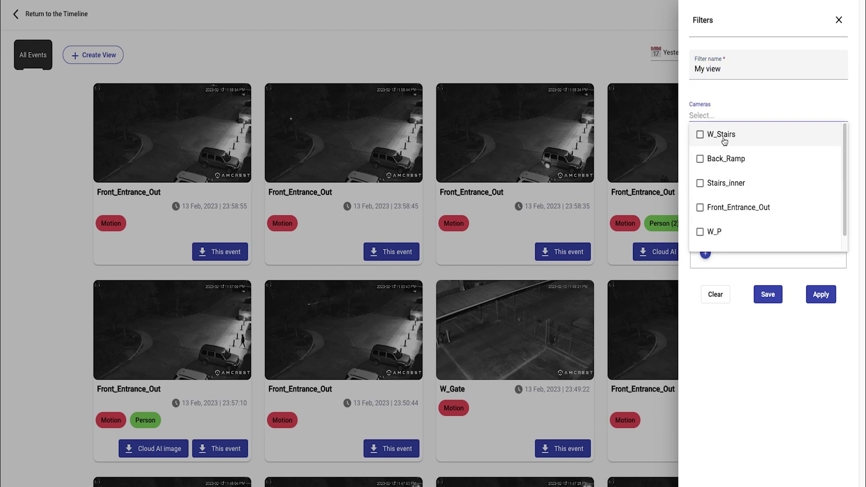
pyautogui.click(715, 162)
pyautogui.click(707, 210)
pyautogui.click(700, 183)
pyautogui.click(701, 231)
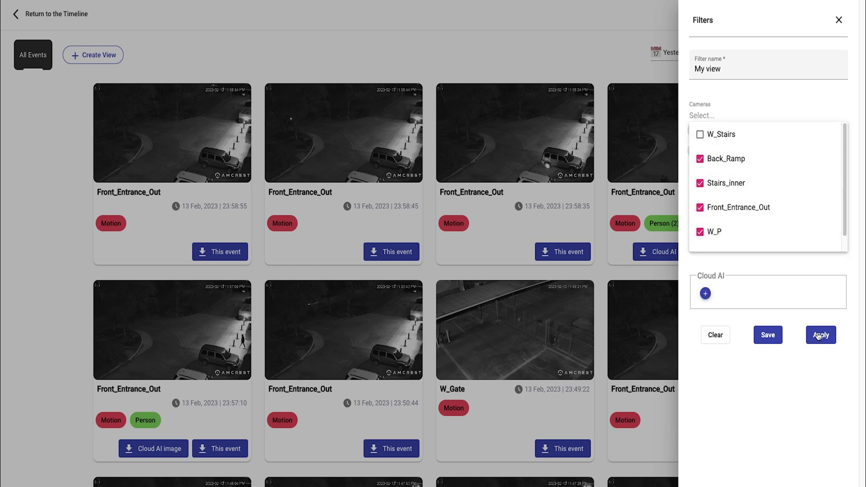
pyautogui.click(821, 333)
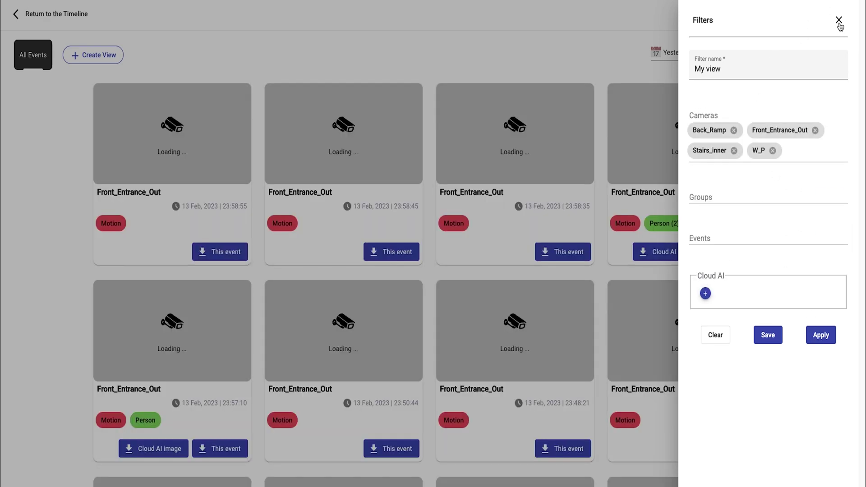
pyautogui.click(840, 20)
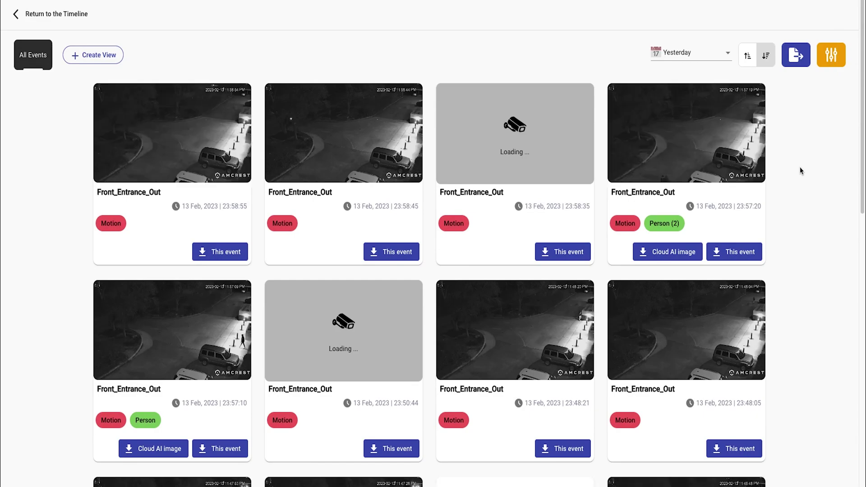
# Keep the event time range set to Yesterday.
pyautogui.scroll(-10, 815, 187)
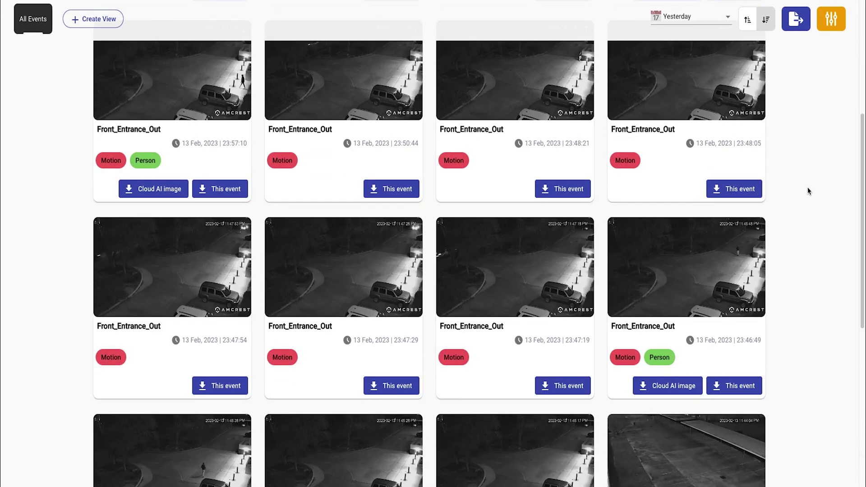
pyautogui.scroll(10, 808, 185)
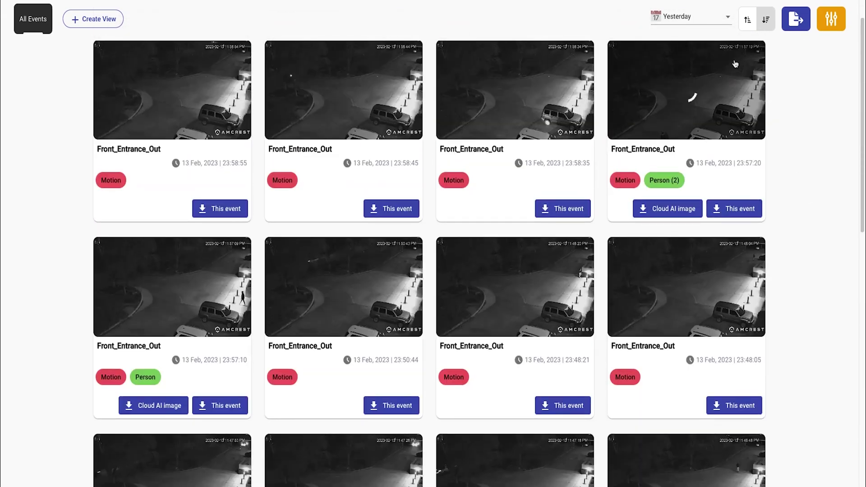
pyautogui.click(707, 18)
pyautogui.click(673, 81)
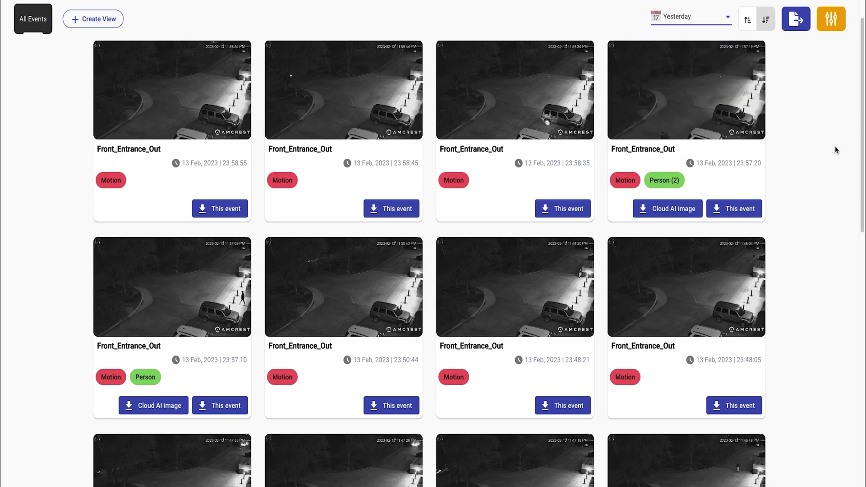
# Load the next batch of older event cards at the bottom of the grid.
pyautogui.scroll(-4, 835, 146)
pyautogui.scroll(-9, 835, 151)
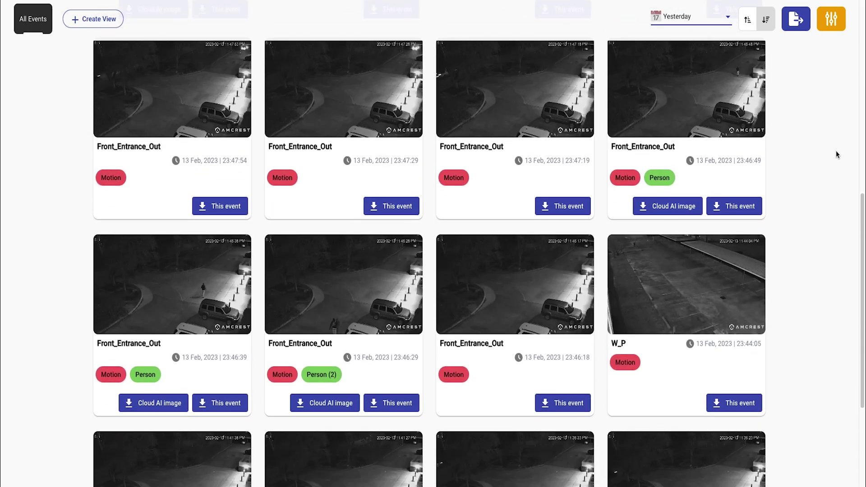
pyautogui.scroll(10, 838, 153)
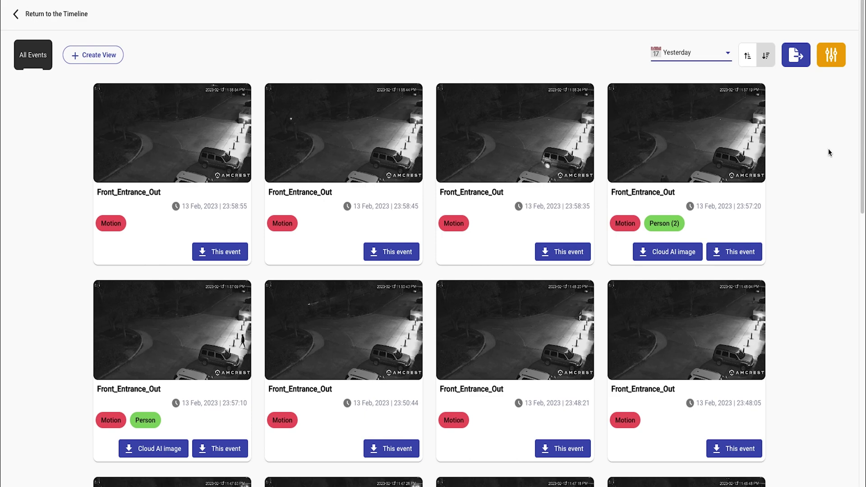
pyautogui.scroll(-9, 829, 148)
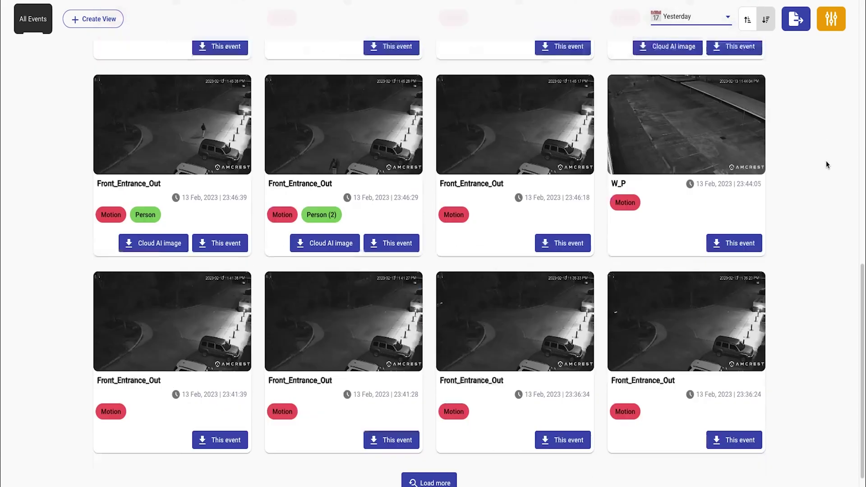
pyautogui.scroll(-1, 827, 165)
pyautogui.click(441, 464)
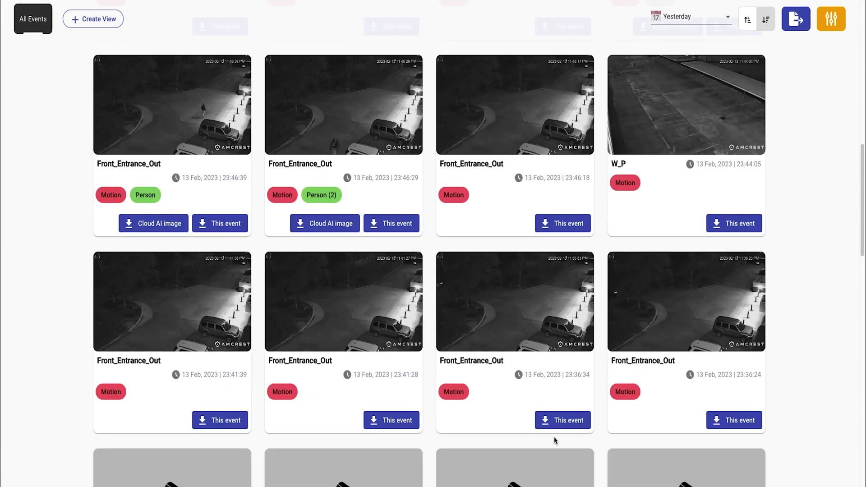
pyautogui.scroll(-3, 559, 441)
pyautogui.scroll(15, 712, 358)
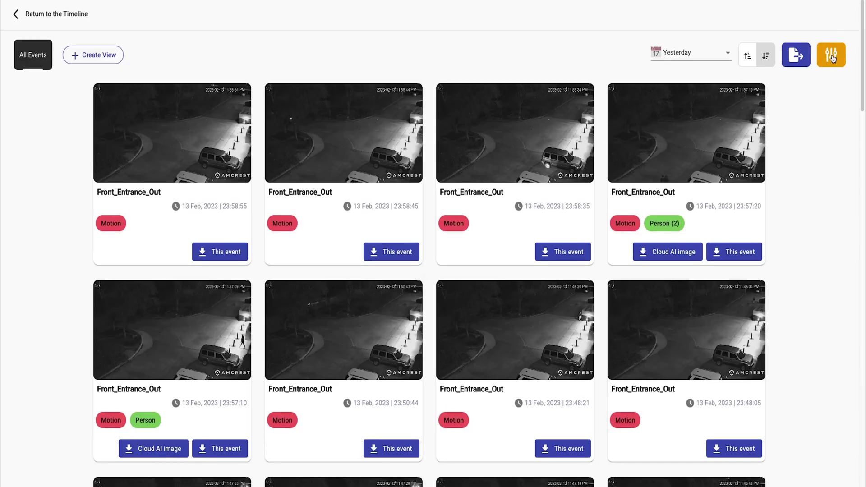
pyautogui.click(833, 57)
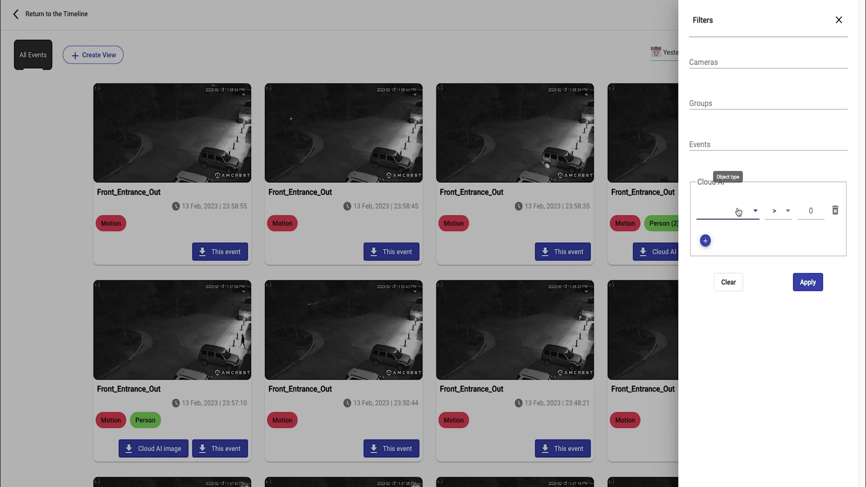
# Set the Cloud AI condition's object type to Person.
pyautogui.click(739, 212)
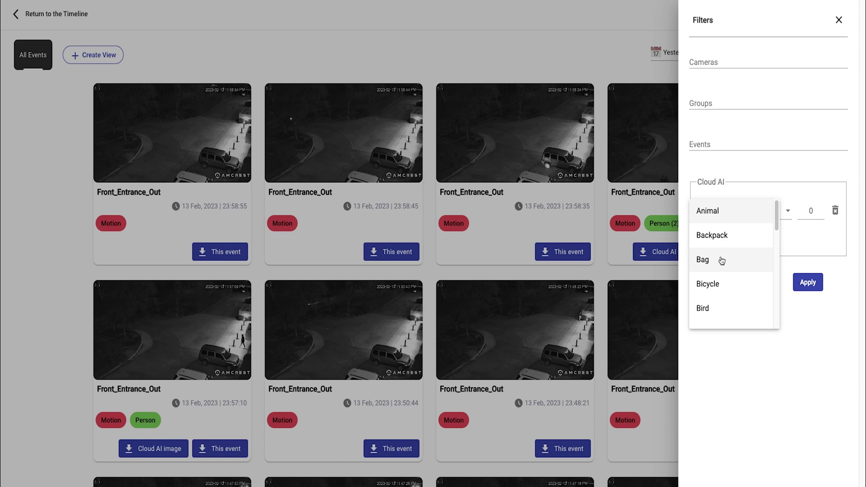
pyautogui.scroll(-2, 729, 290)
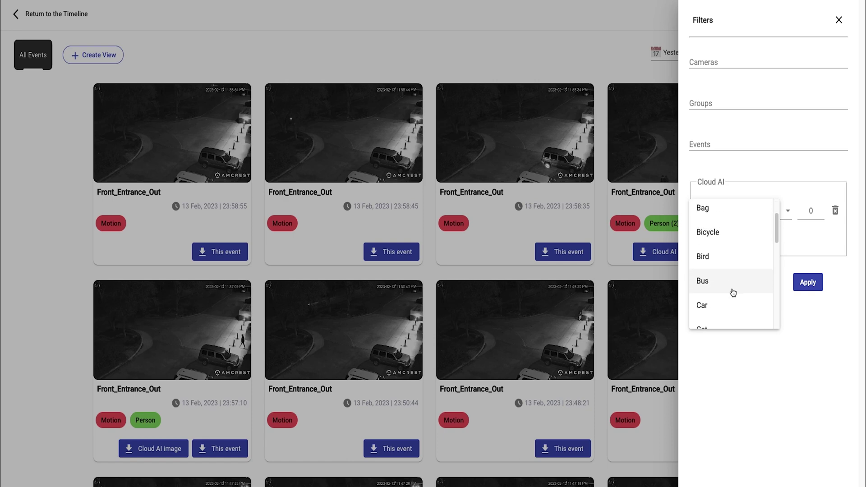
pyautogui.scroll(-3, 735, 271)
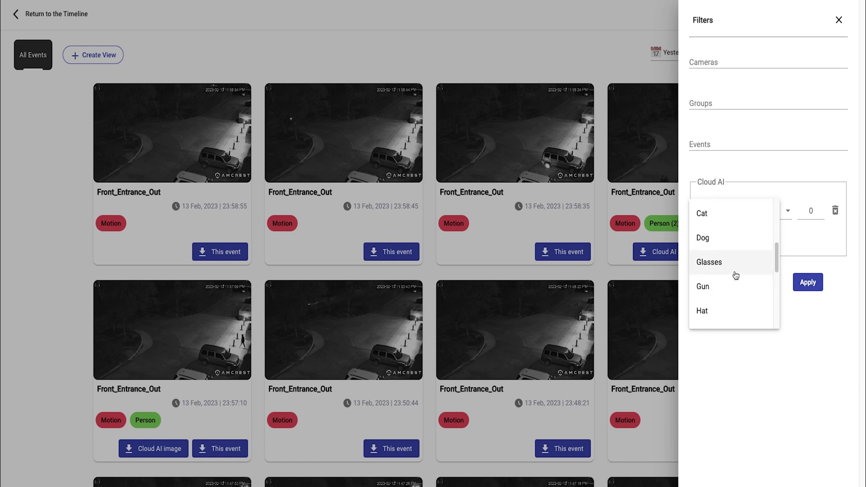
pyautogui.scroll(-2, 730, 280)
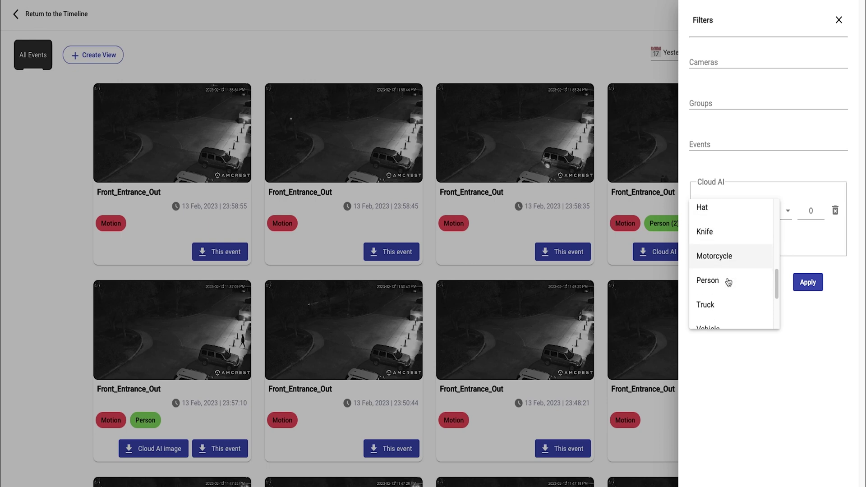
pyautogui.scroll(-4, 735, 281)
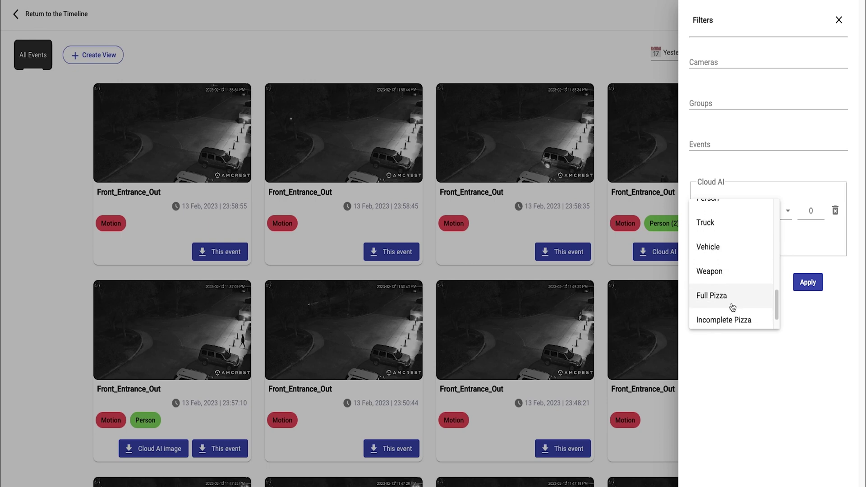
pyautogui.scroll(2, 730, 294)
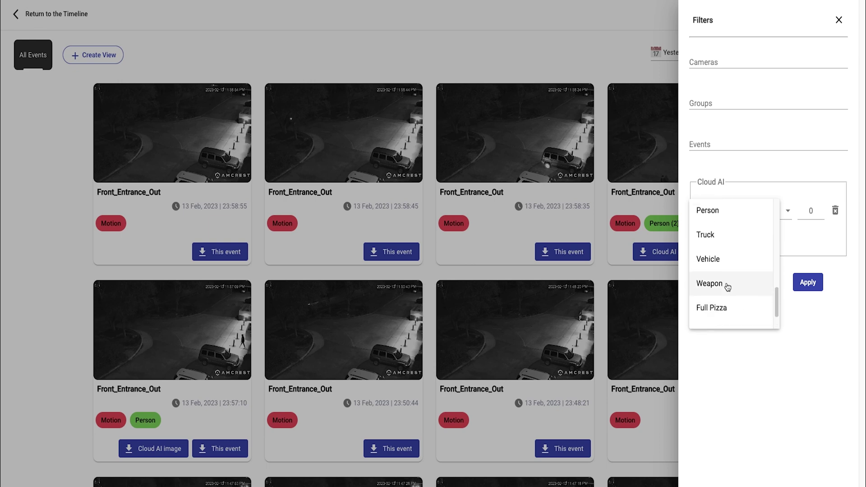
pyautogui.scroll(1, 726, 270)
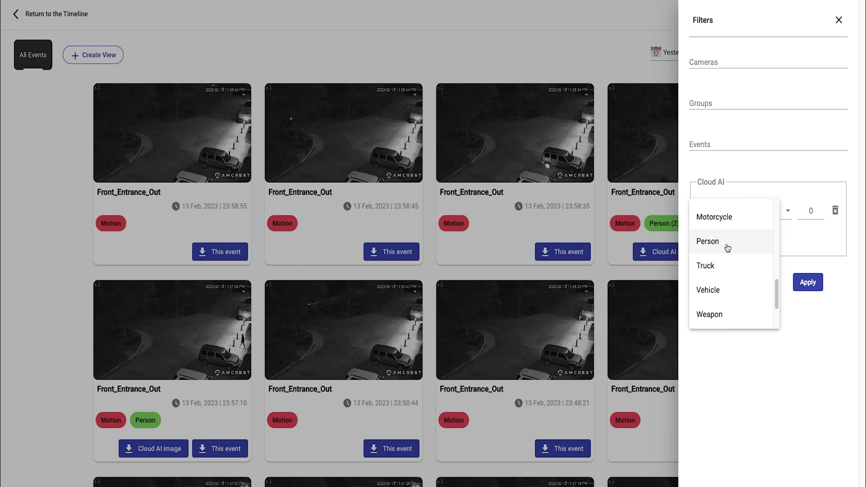
pyautogui.click(726, 247)
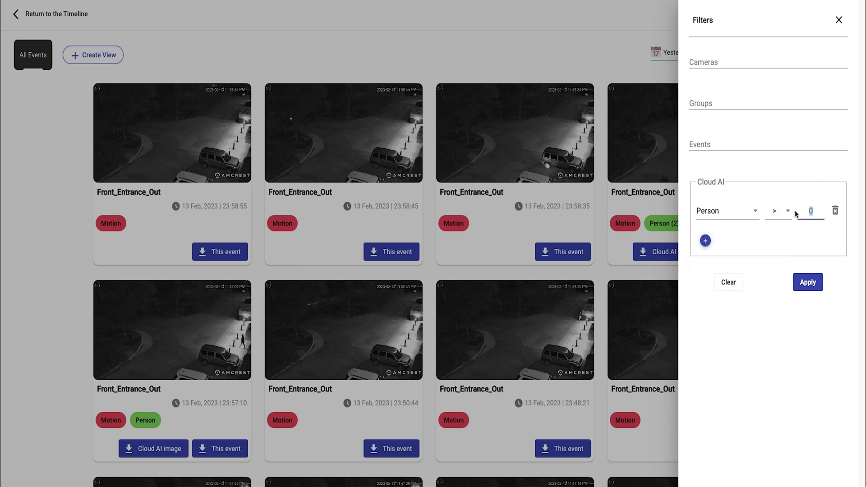
# Apply the Person filter, then change it to Vehicle less than 2 and reapply.
pyautogui.click(808, 281)
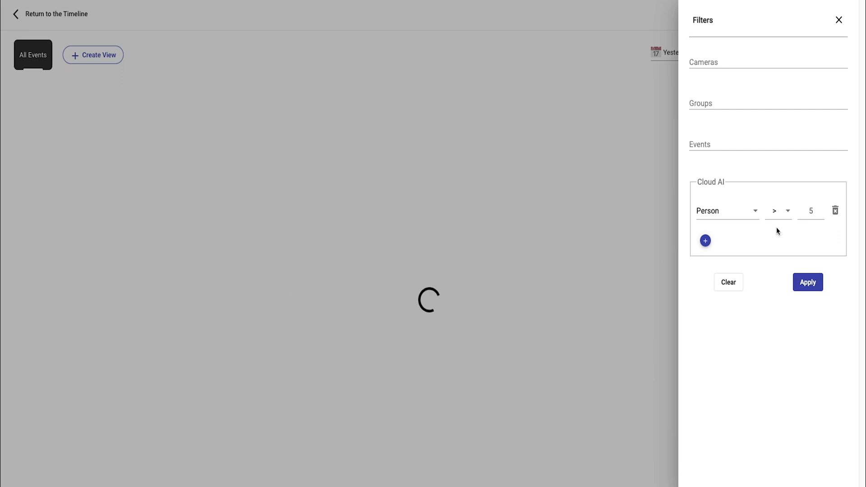
pyautogui.click(751, 217)
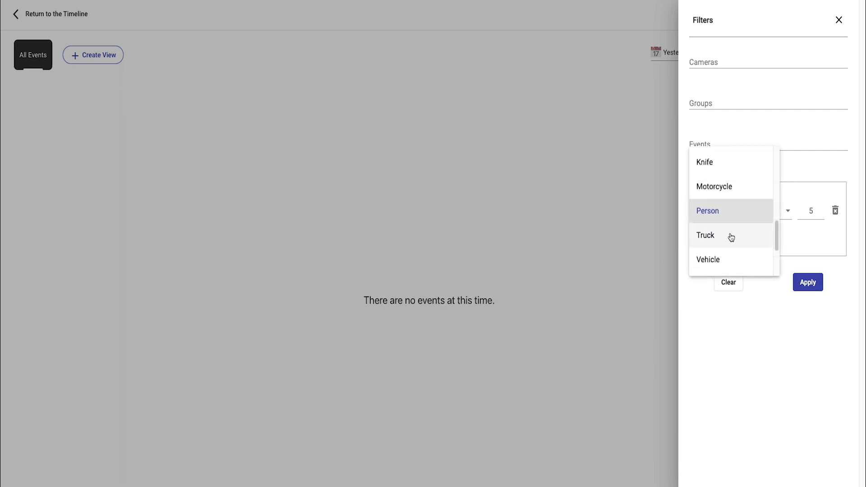
pyautogui.click(720, 261)
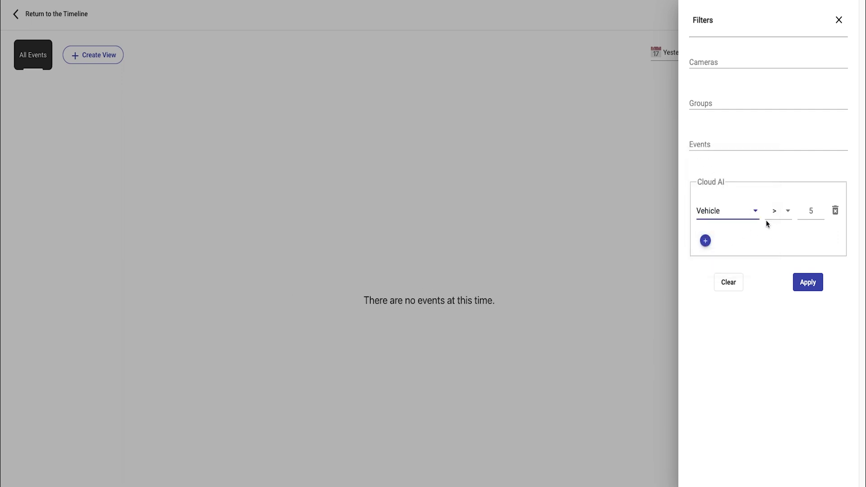
pyautogui.doubleClick(812, 210)
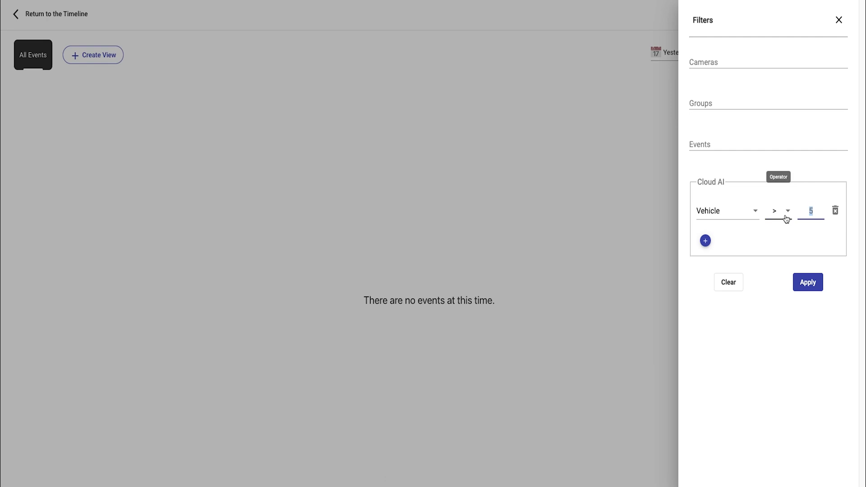
pyautogui.write('2')
pyautogui.click(781, 214)
pyautogui.click(779, 238)
pyautogui.click(808, 282)
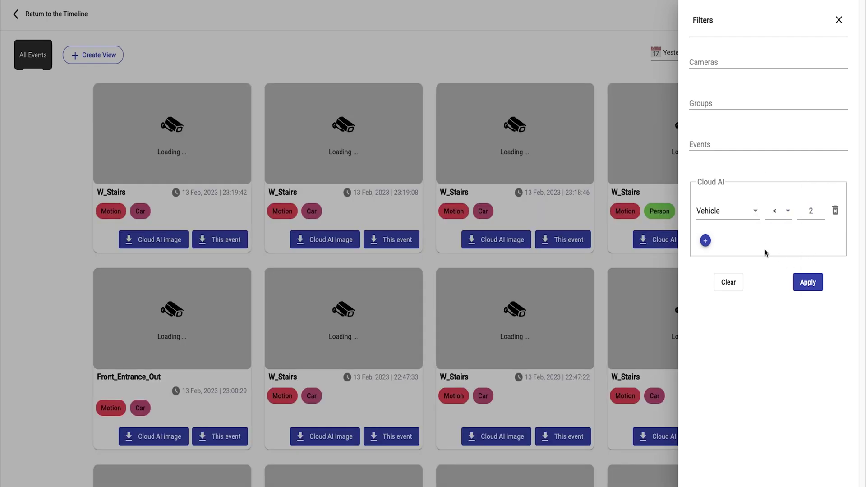
# Close the Filters panel and browse the Car-tagged event results back to 20:56:17.
pyautogui.click(839, 20)
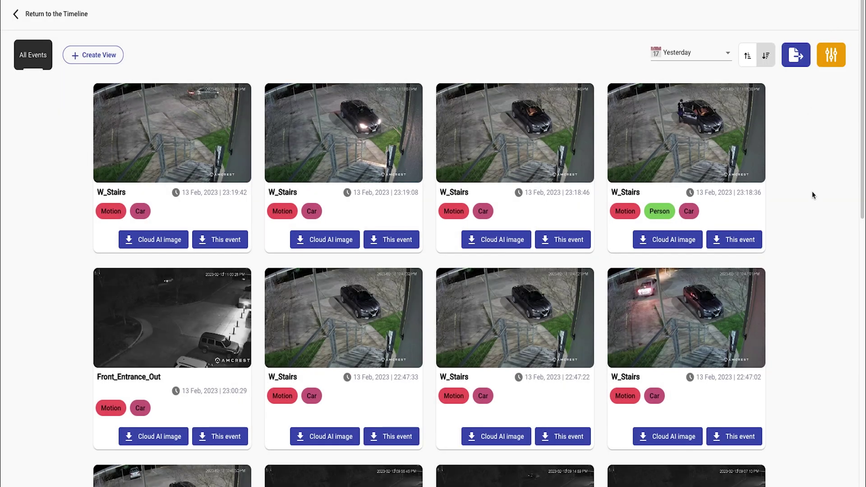
pyautogui.scroll(-15, 792, 213)
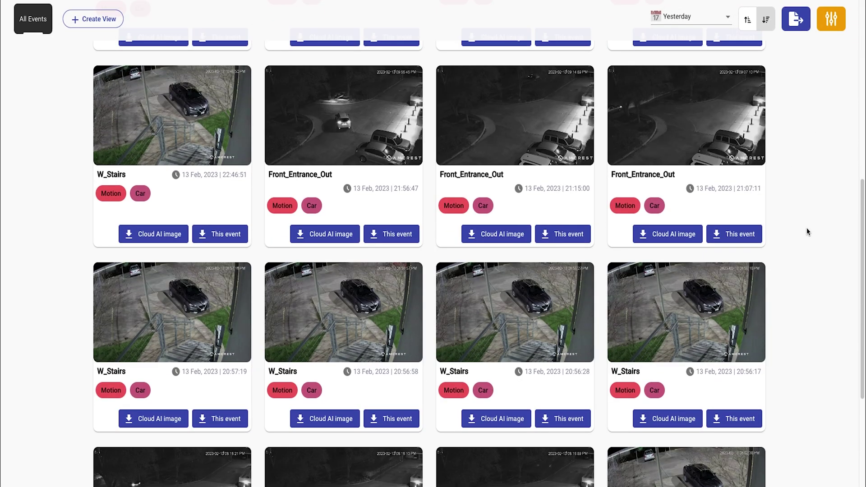